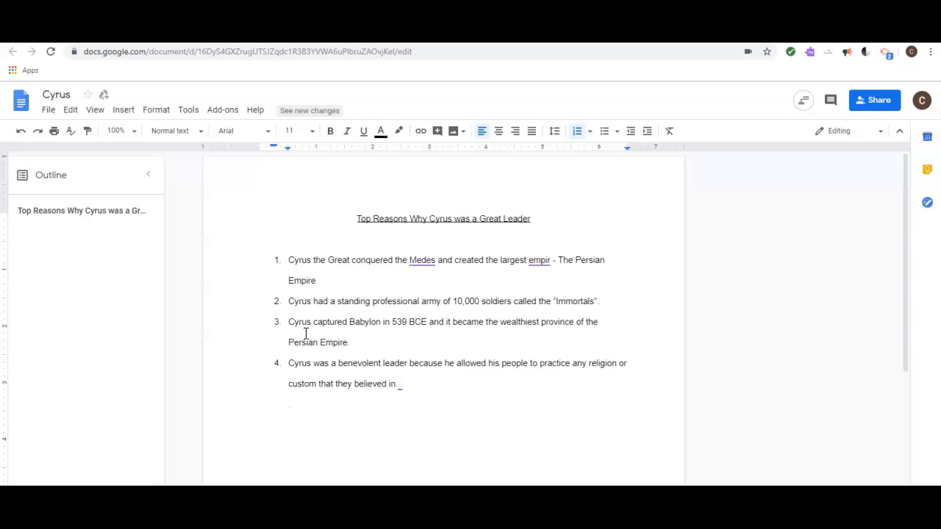
Step: Open the Read&Write support toolbar over the document and correct the misspelled word "empir" in item 1 to "empire"
left_click(399, 387)
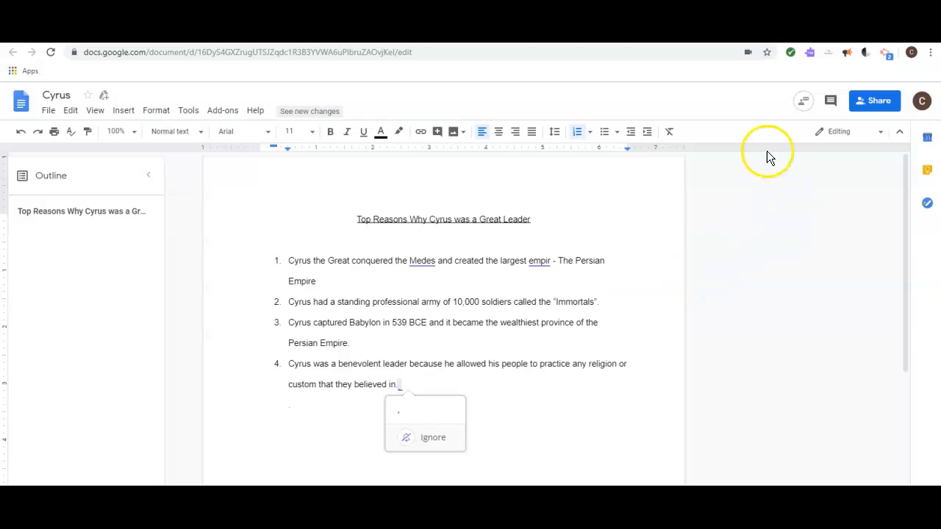
left_click(812, 53)
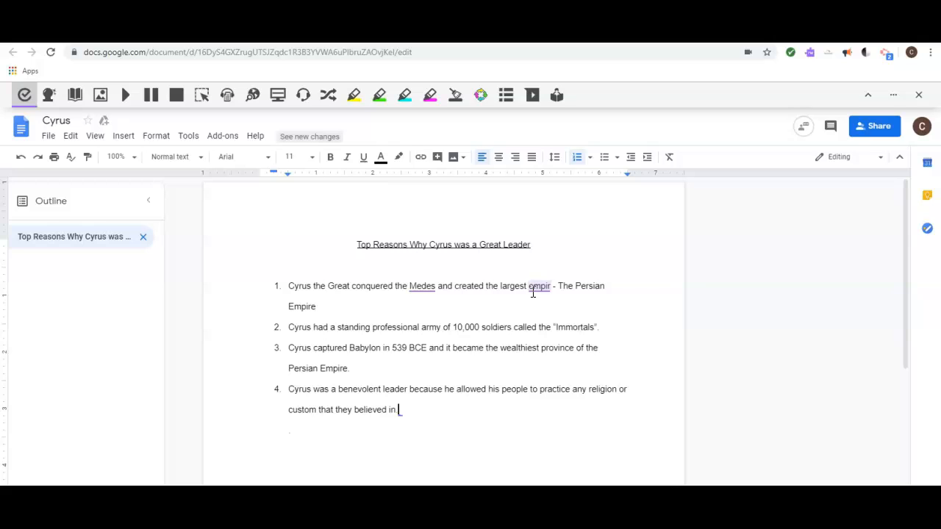
left_click(539, 287)
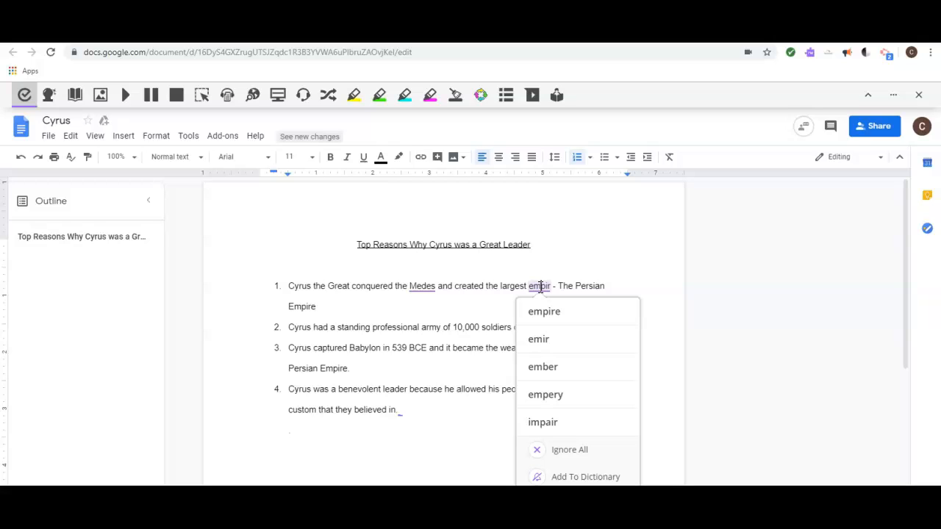
left_click(566, 314)
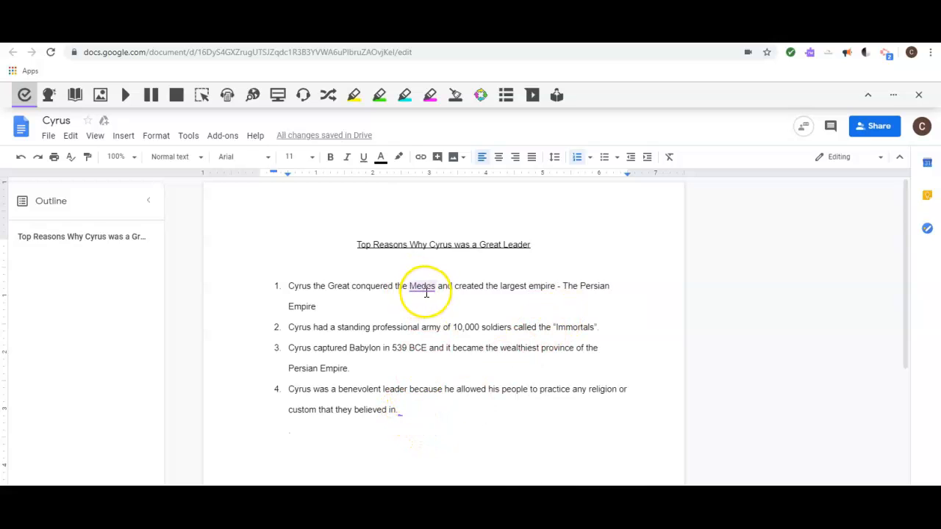
Step: Delete the stray period flagged after the end of item 4 and start a fifth item in the numbered list
double_click(403, 414)
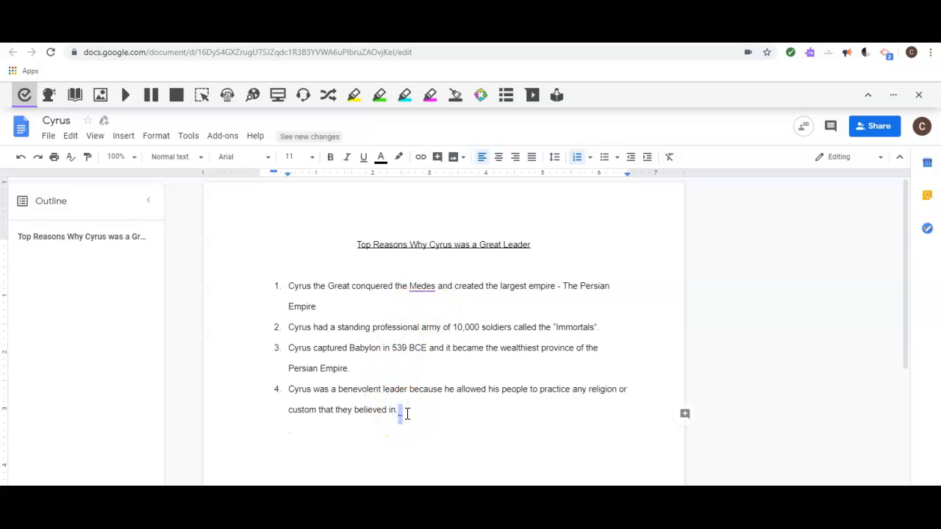
key("BackSpace")
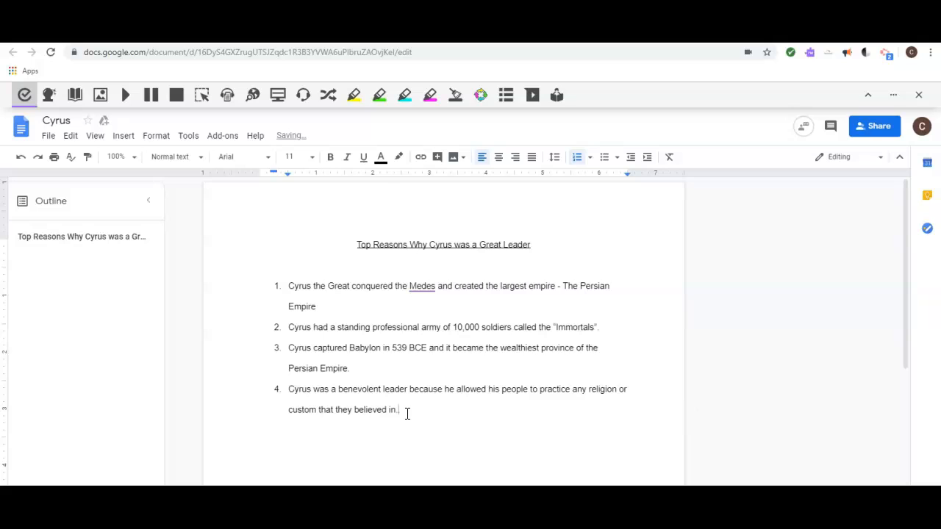
double_click(409, 413)
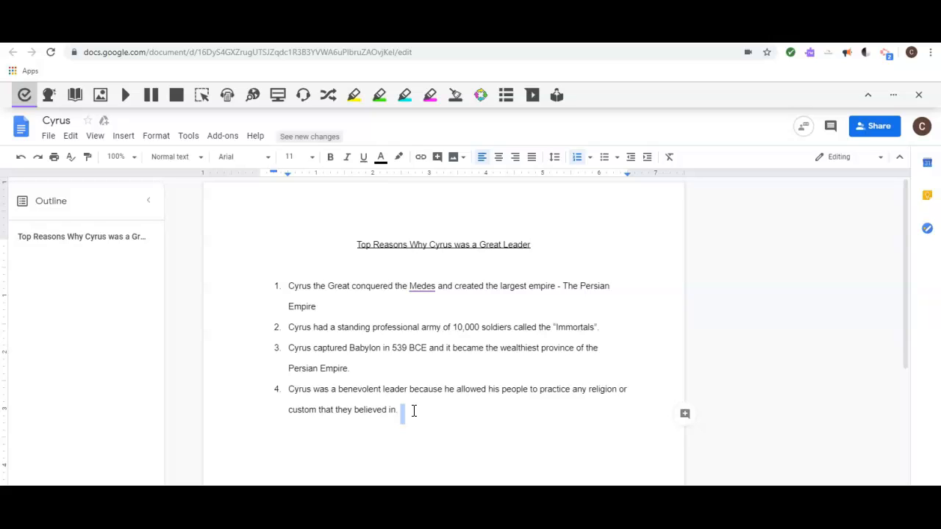
left_click(412, 410)
key("Return")
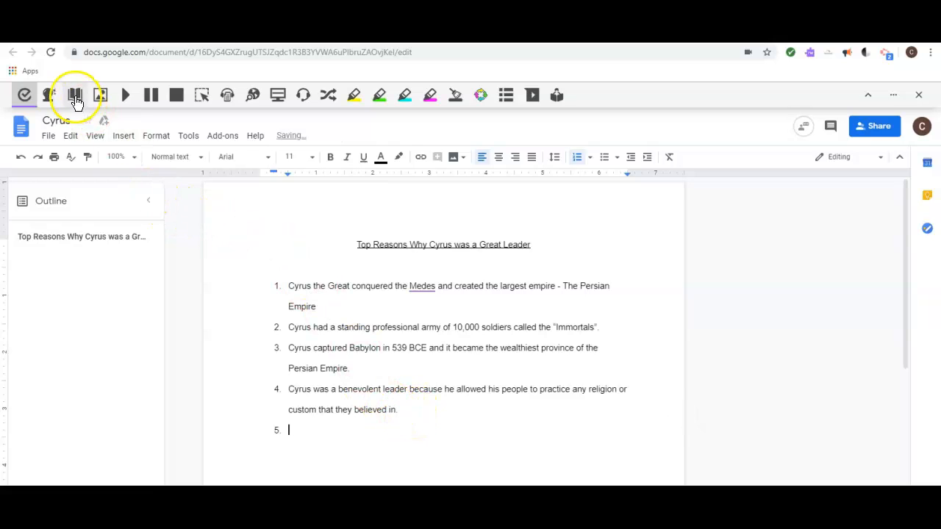
Step: Turn on word prediction, write item 5 as "Cyrus continued to conquer and expand his empire.", accepting "to" from the predictions, and start item 6
left_click(48, 102)
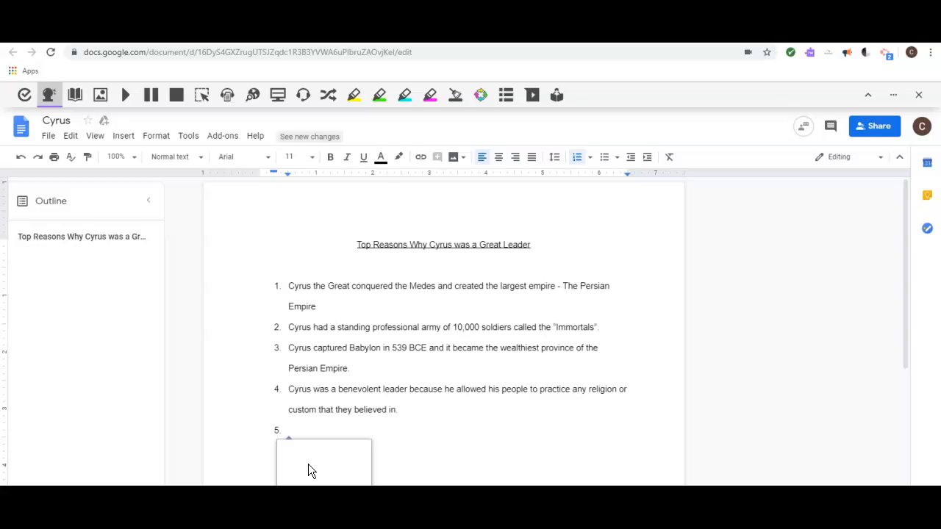
type("Cyrus")
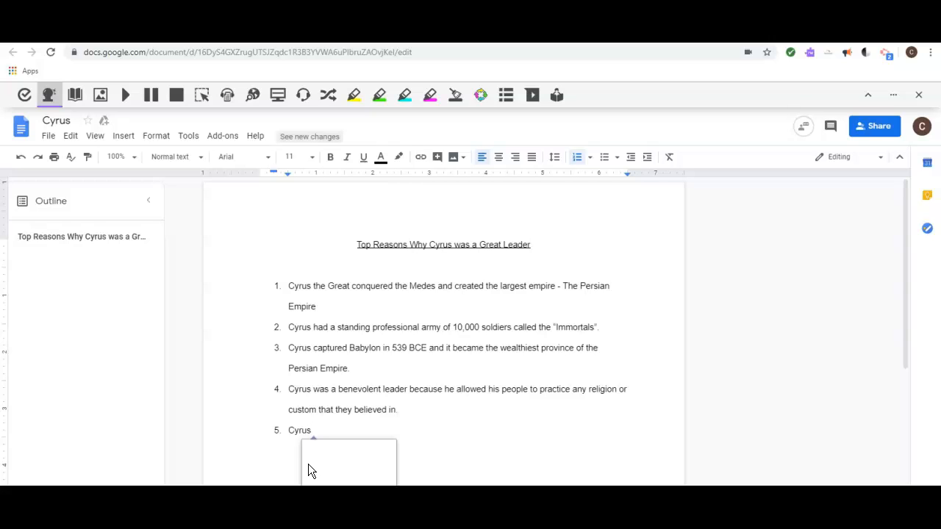
type("co")
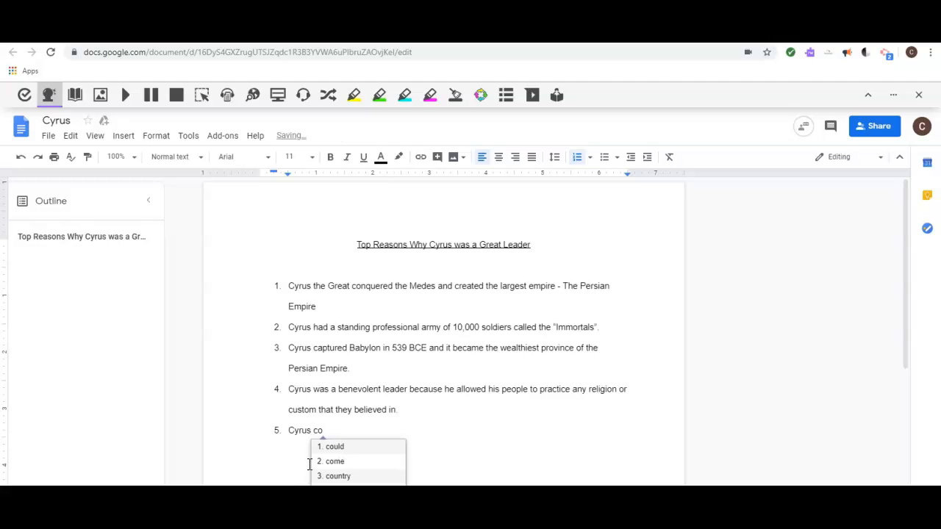
type("nt")
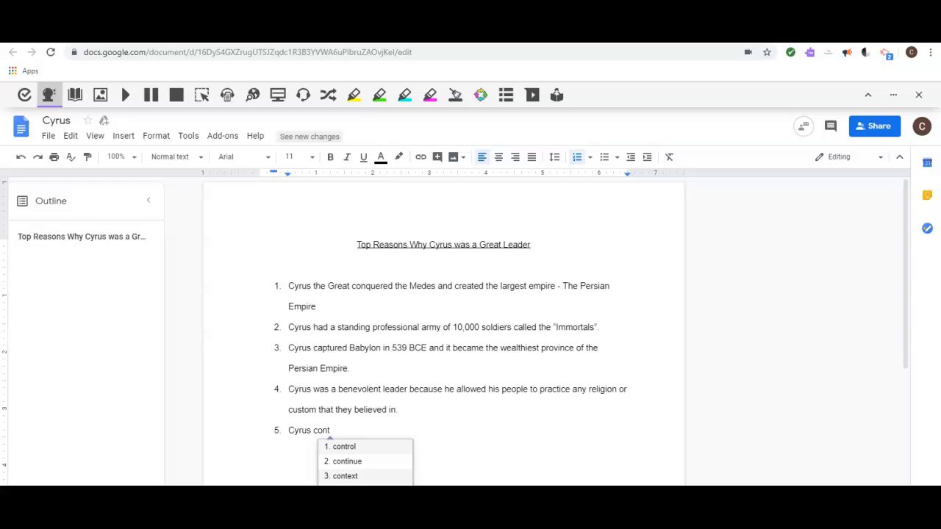
type("inued")
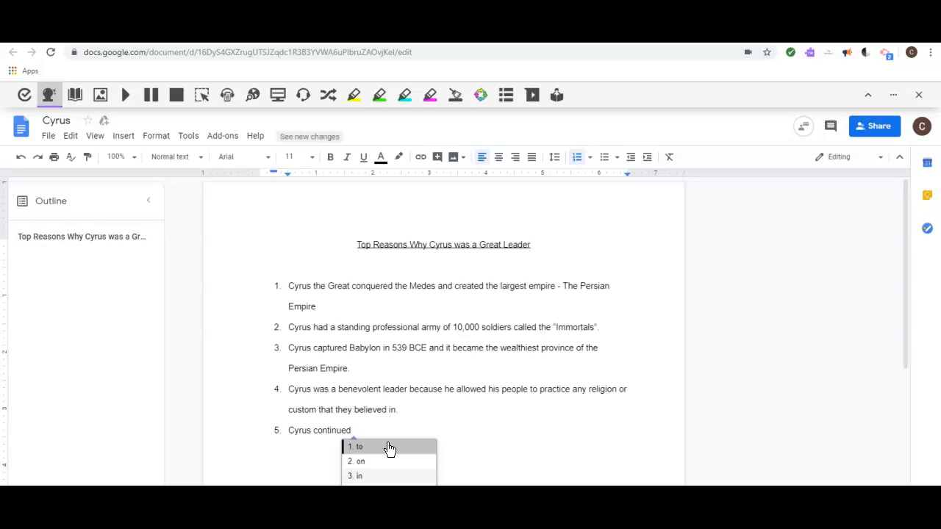
left_click(389, 447)
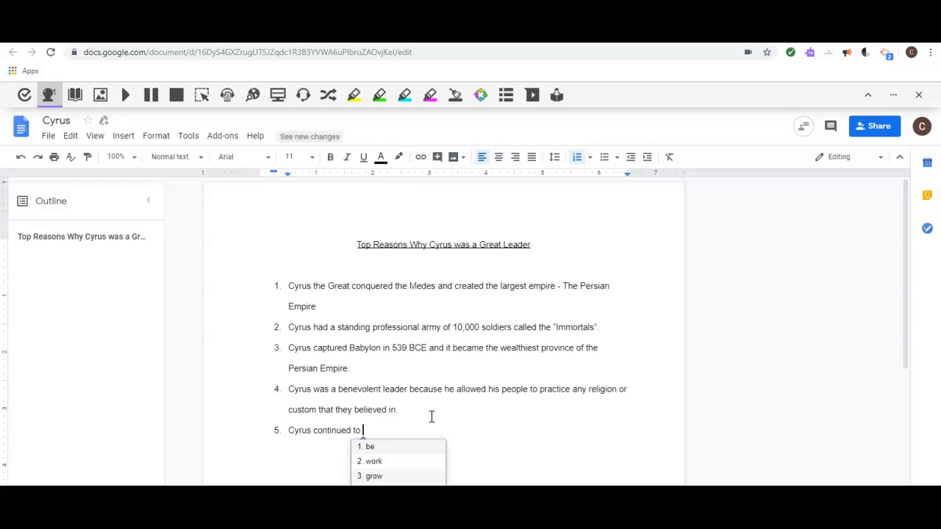
type("conquer and expand his empire")
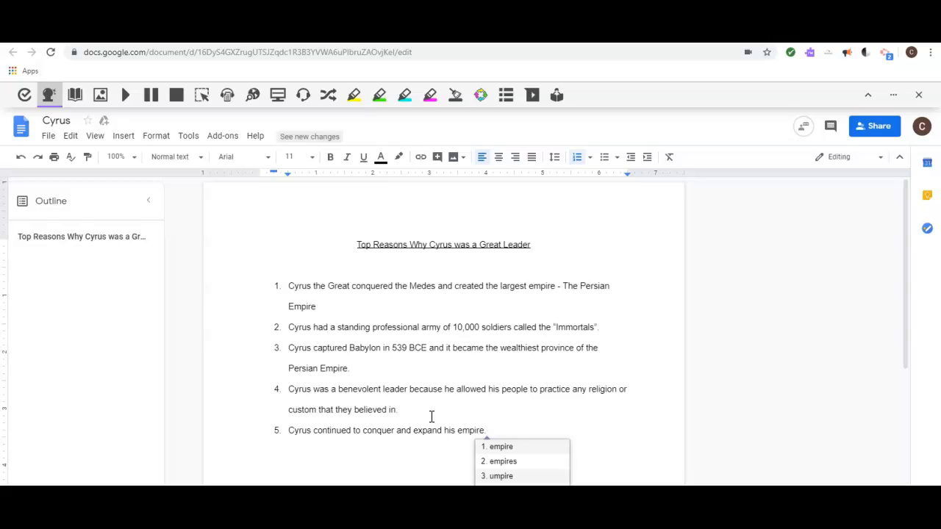
key("Return")
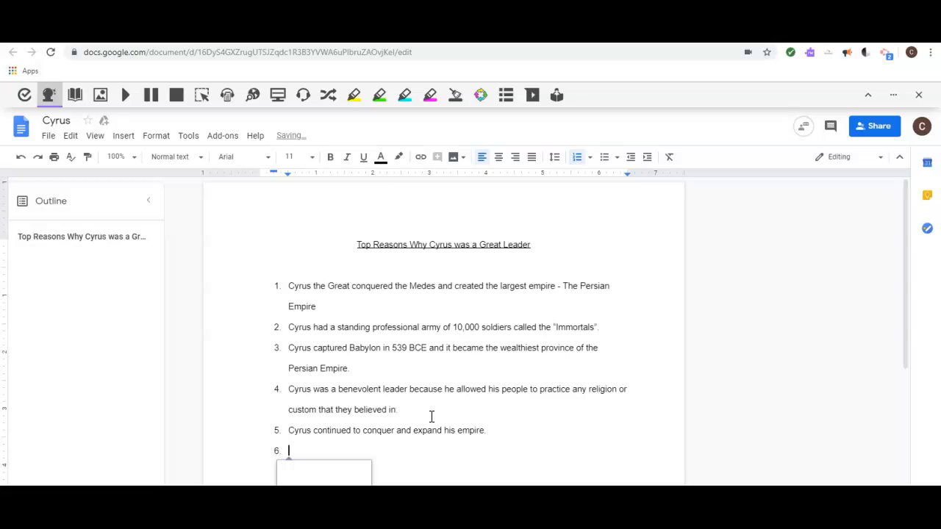
Step: Turn off word prediction and dictate item 6 as "Cyrus ruled for 30 years." with Talk&Type, closing the dictation tool when done
left_click(47, 97)
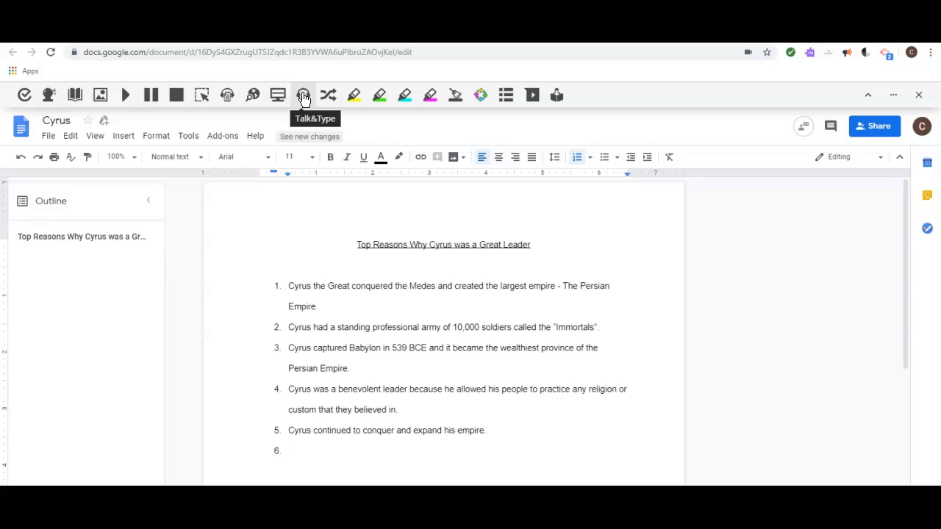
left_click(114, 237)
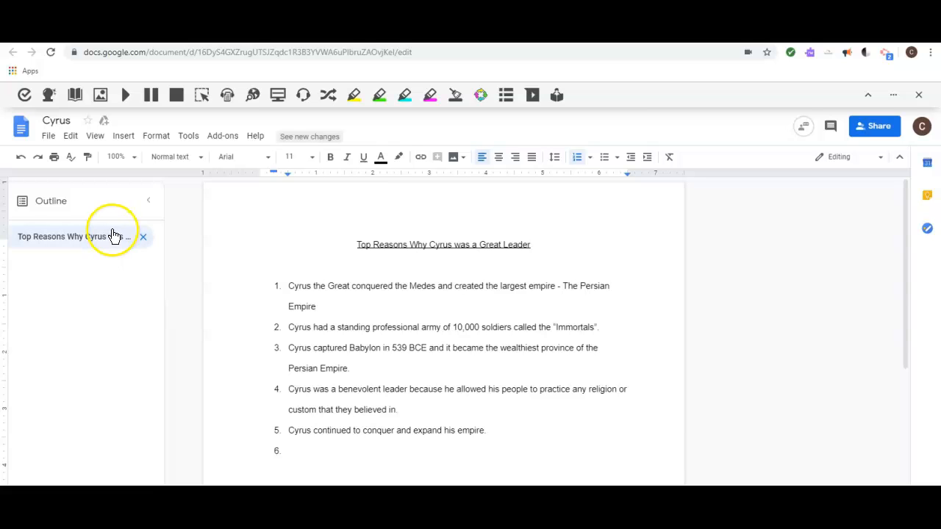
left_click(301, 97)
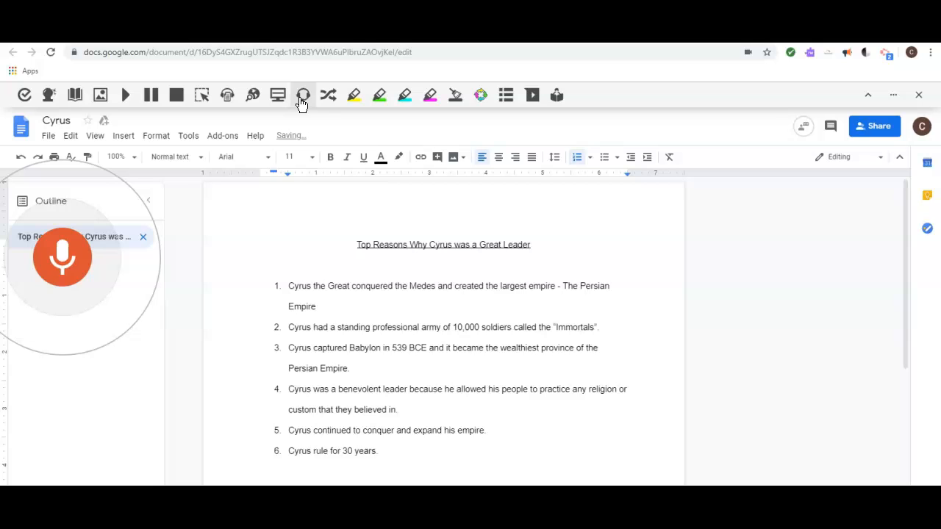
left_click(56, 267)
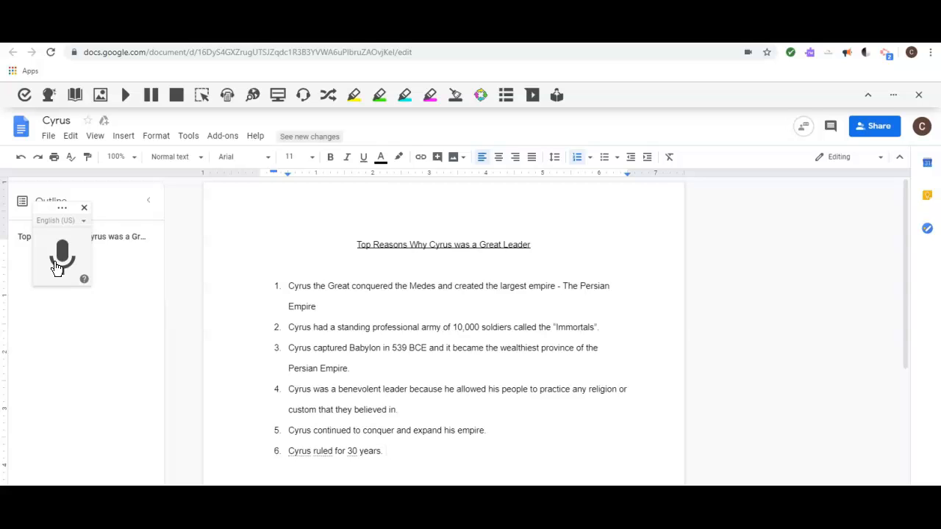
left_click(229, 96)
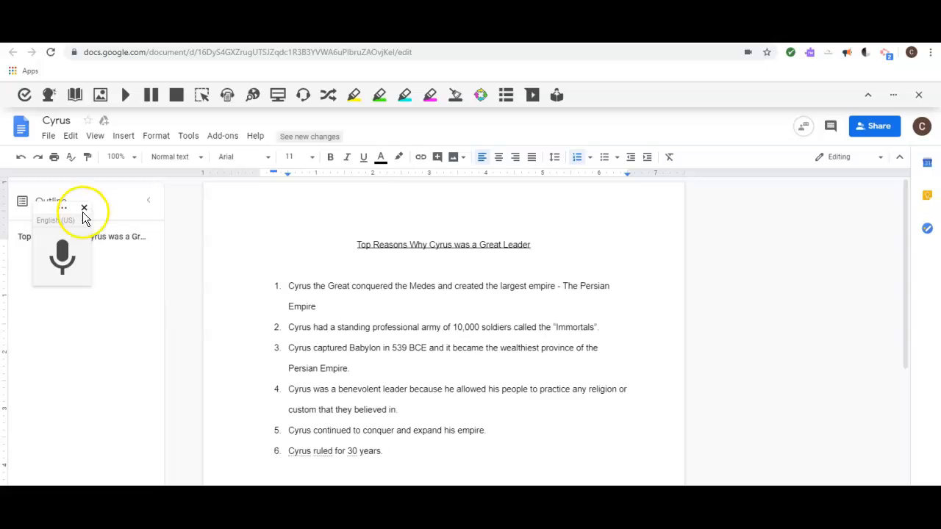
left_click(86, 209)
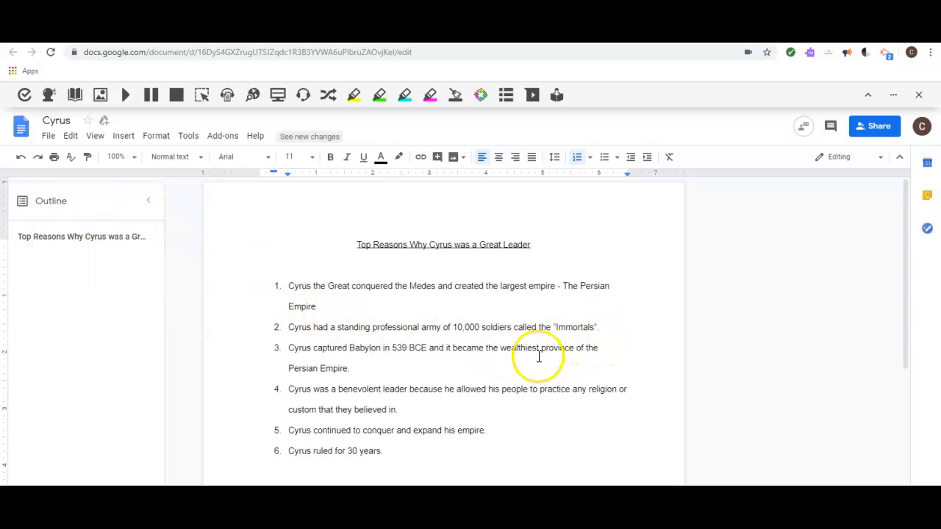
Step: Highlight "conquered" in item 1 in yellow and "professiona" of the word "professional" in item 2 in green
scroll(514, 341, "down", 2)
scroll(507, 330, "up", 2)
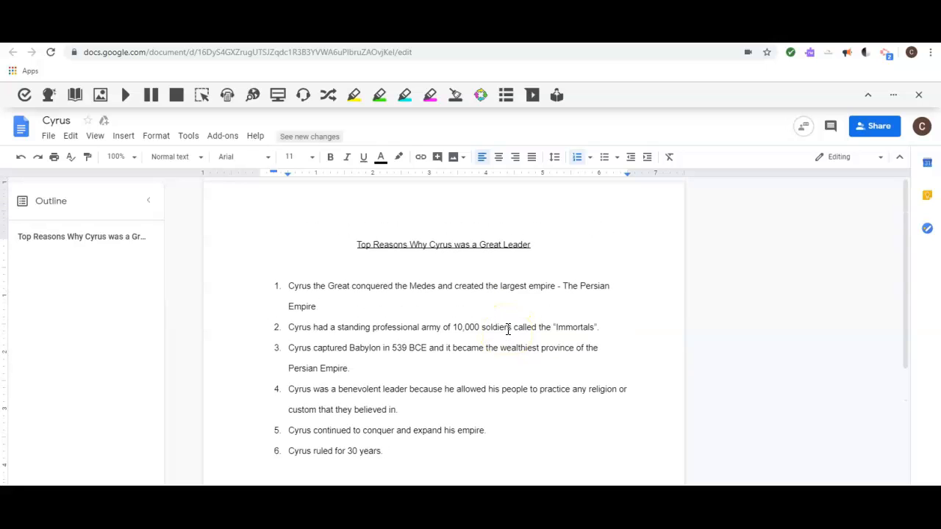
left_click_drag(352, 285, 395, 283)
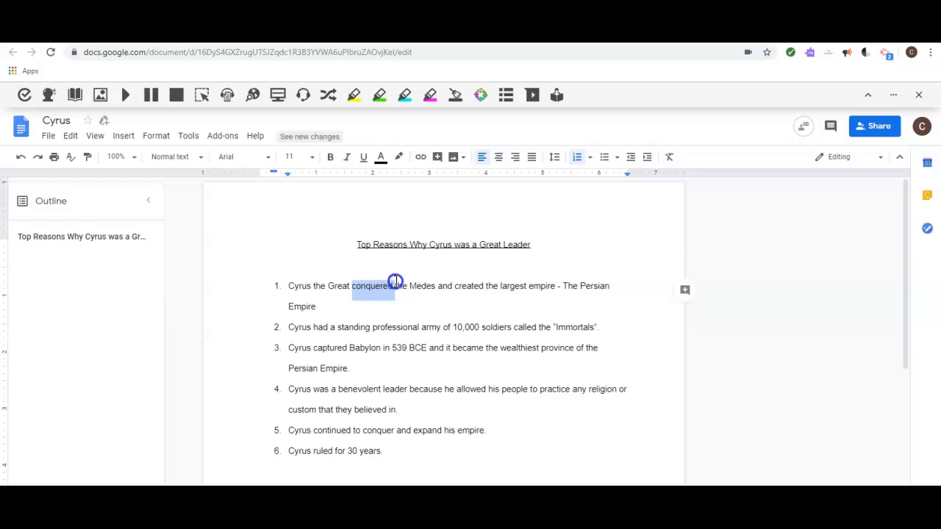
left_click(357, 95)
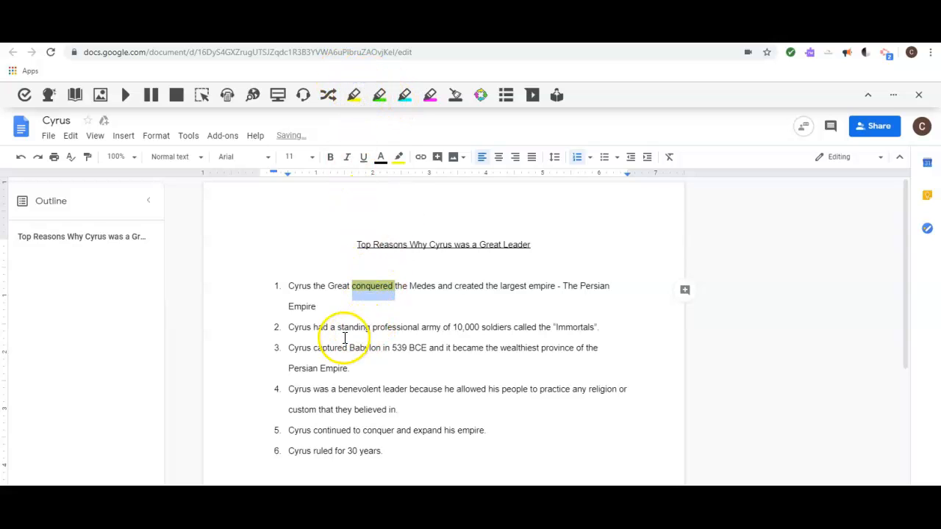
left_click_drag(375, 327, 420, 324)
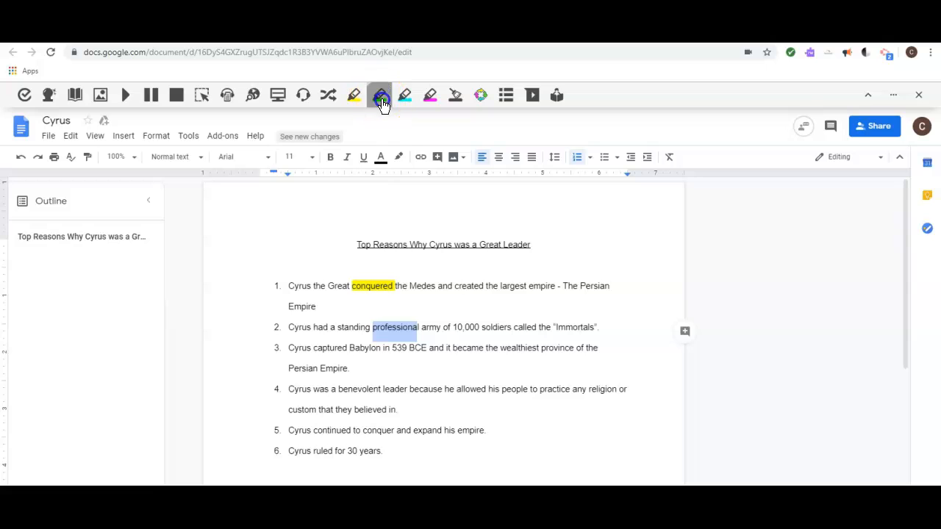
left_click(381, 101)
Step: Highlight the word "benevolent" in item 4 in blue and deselect it
scroll(364, 379, "down", 1)
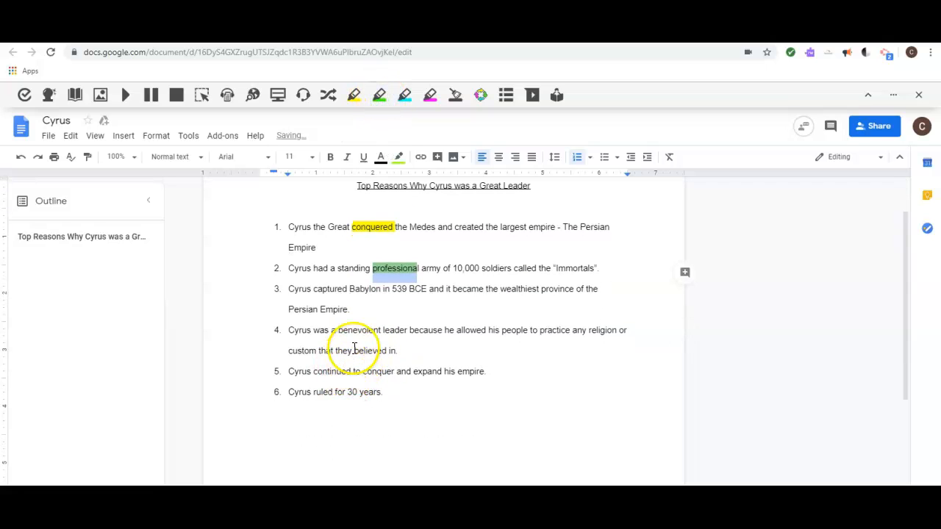
left_click_drag(337, 330, 380, 331)
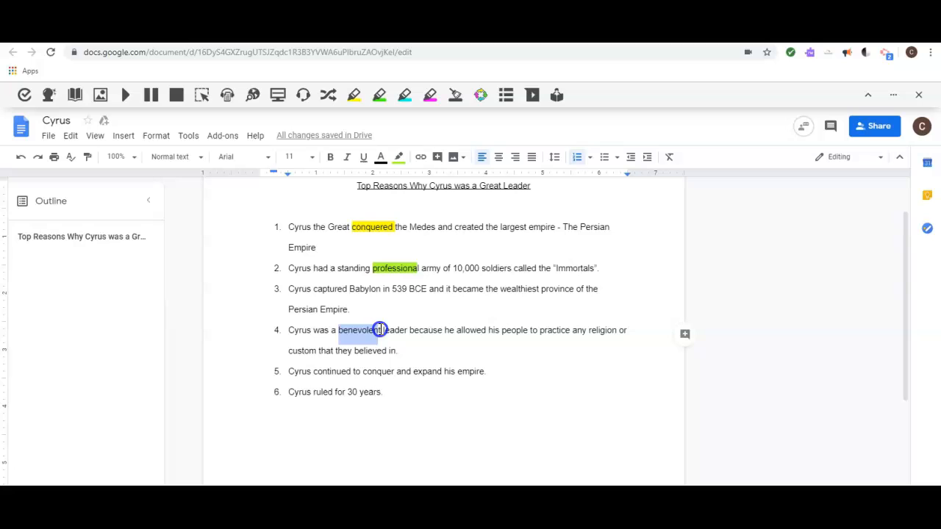
left_click(402, 99)
left_click(523, 373)
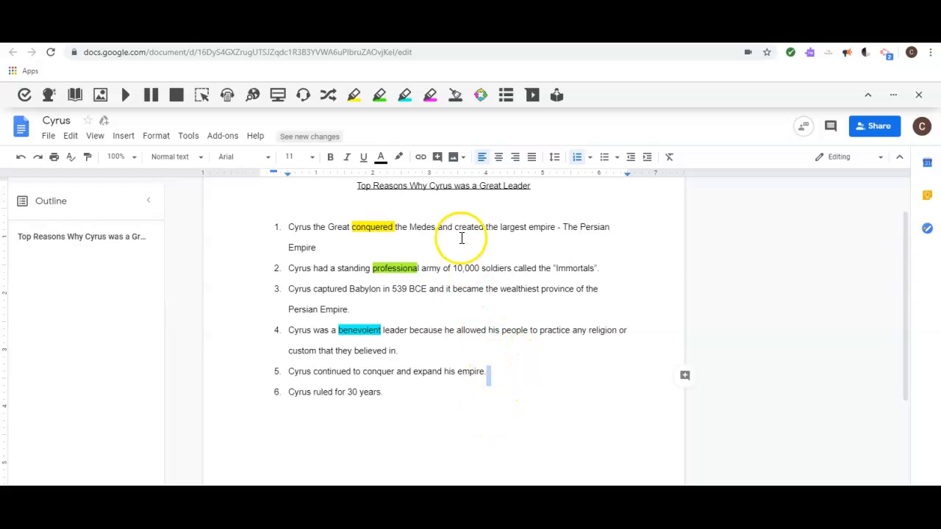
Step: Create a vocabulary list document from the highlighted words and complete "professiona" to "professional" in its Word column
left_click(508, 98)
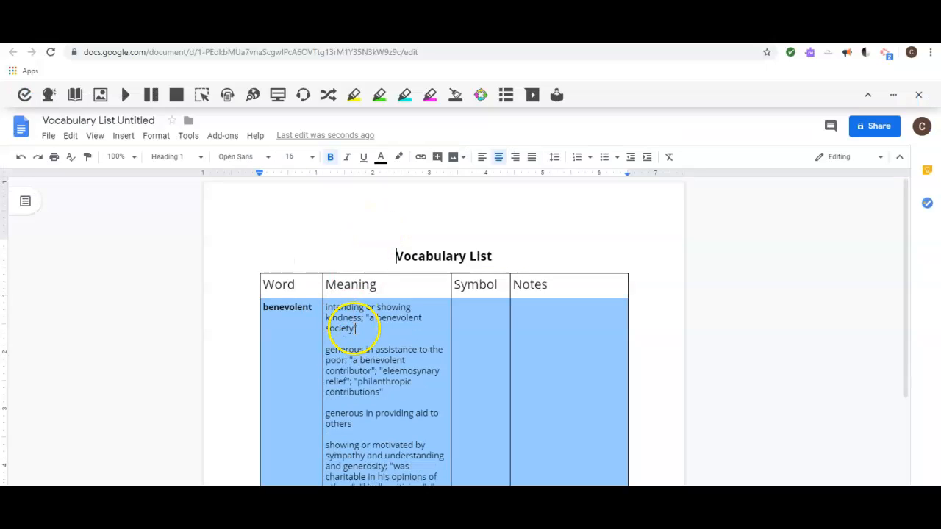
scroll(358, 315, "down", 1)
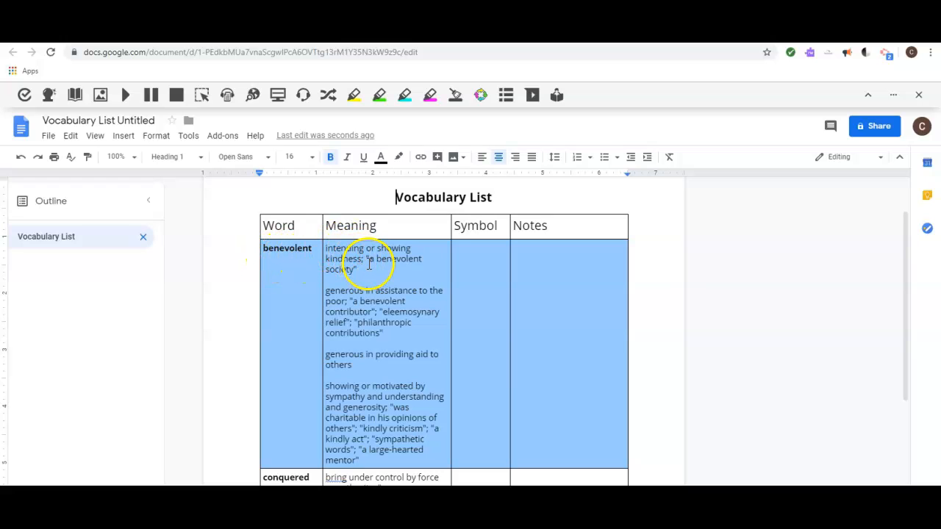
scroll(360, 272, "down", 5)
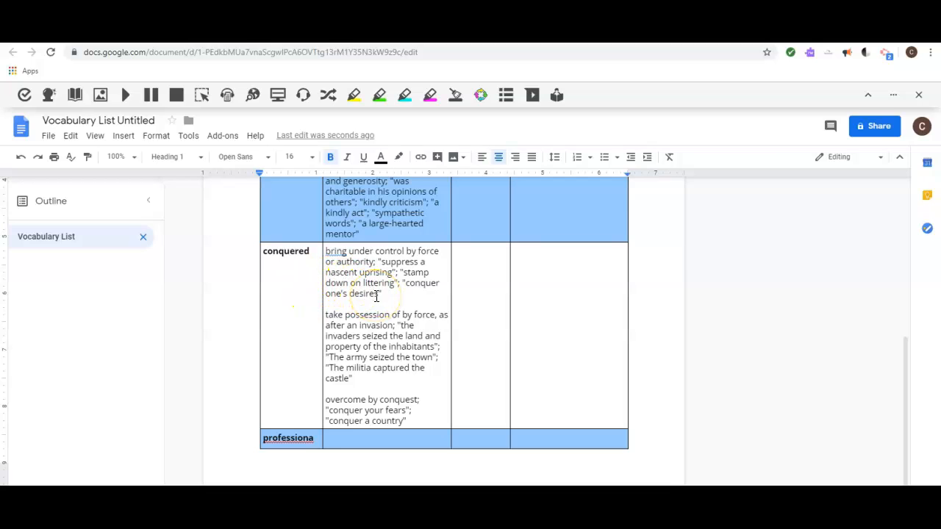
left_click(312, 442)
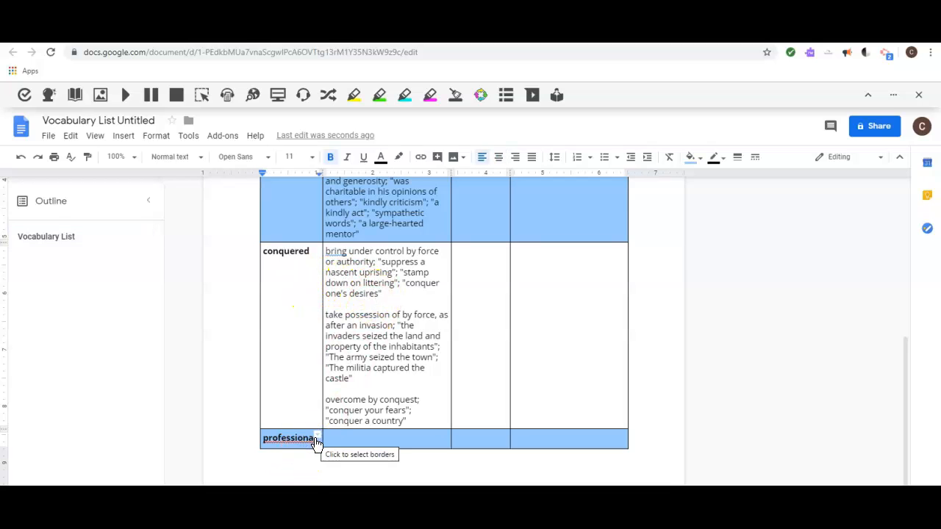
type("l")
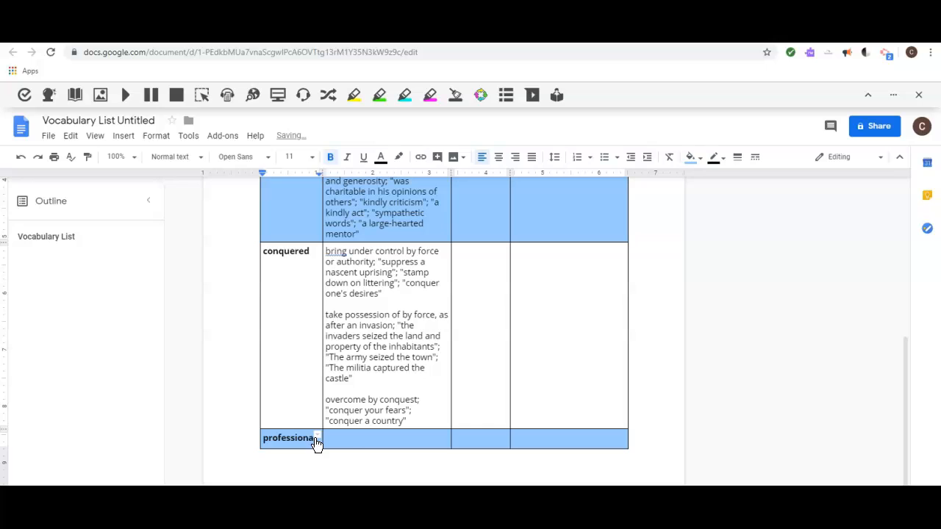
left_click(365, 461)
scroll(330, 371, "up", 4)
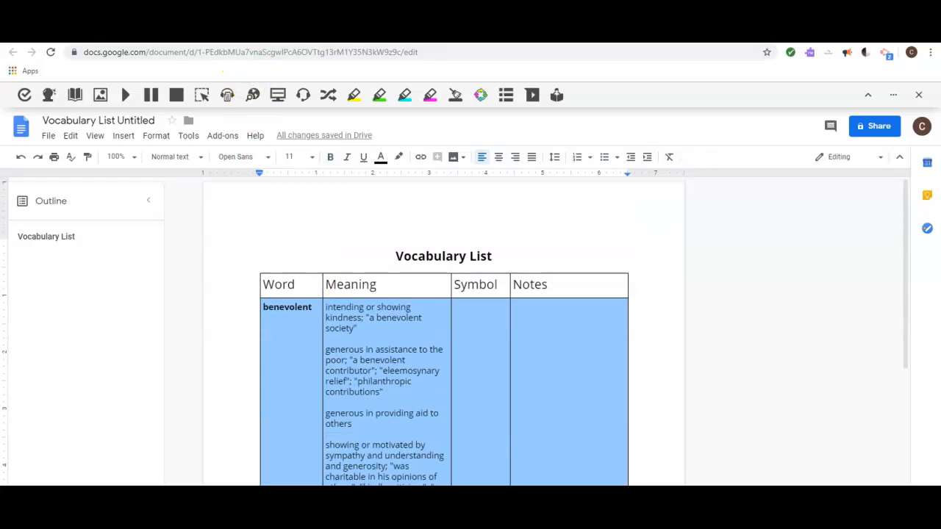
Step: Return to the Cyrus document and collect its yellow, blue and green highlights into a separate document, sorted by color
left_click(222, 35)
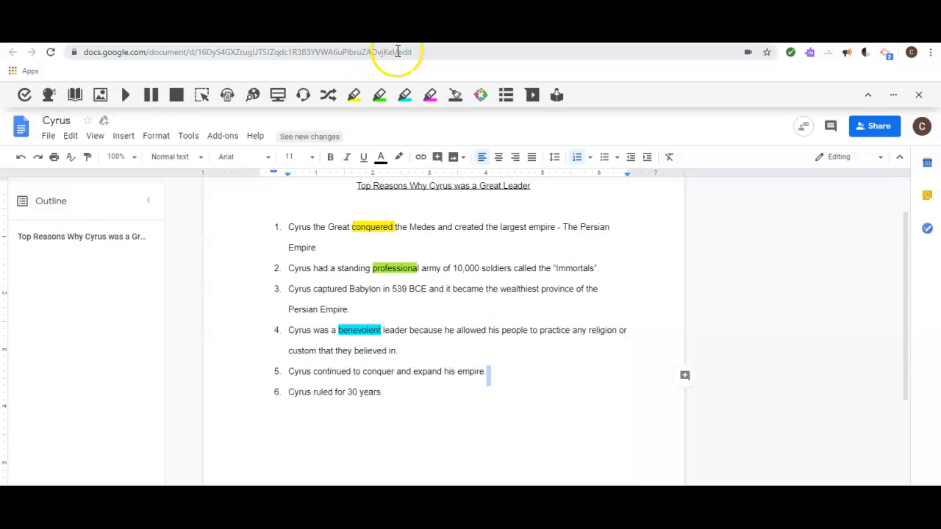
left_click(481, 97)
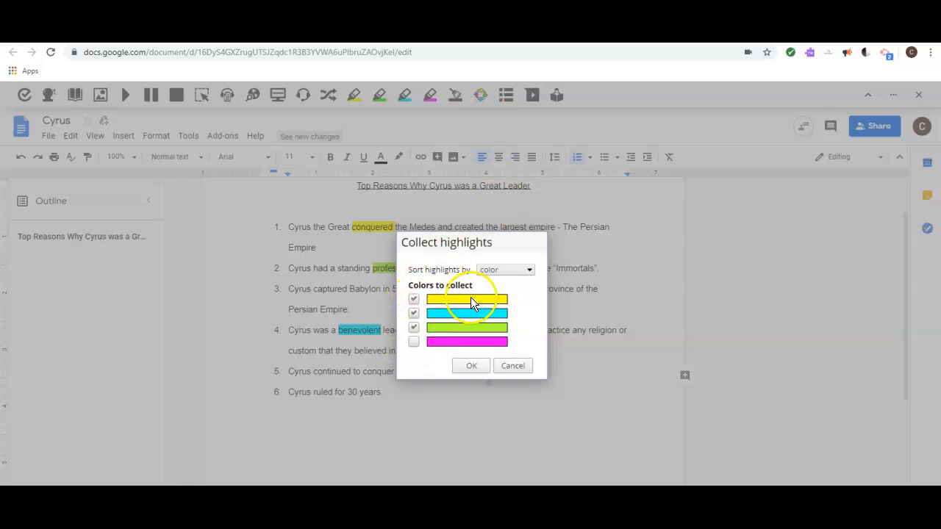
left_click(529, 269)
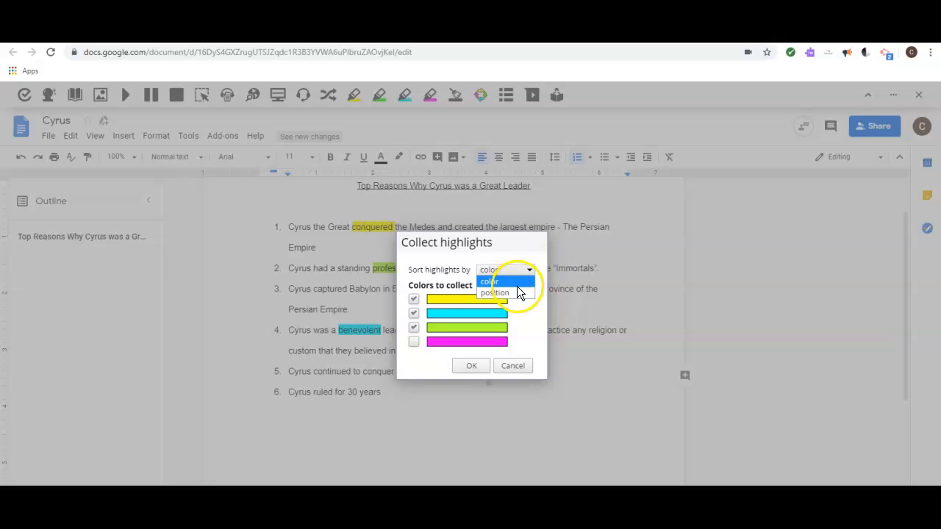
left_click(517, 282)
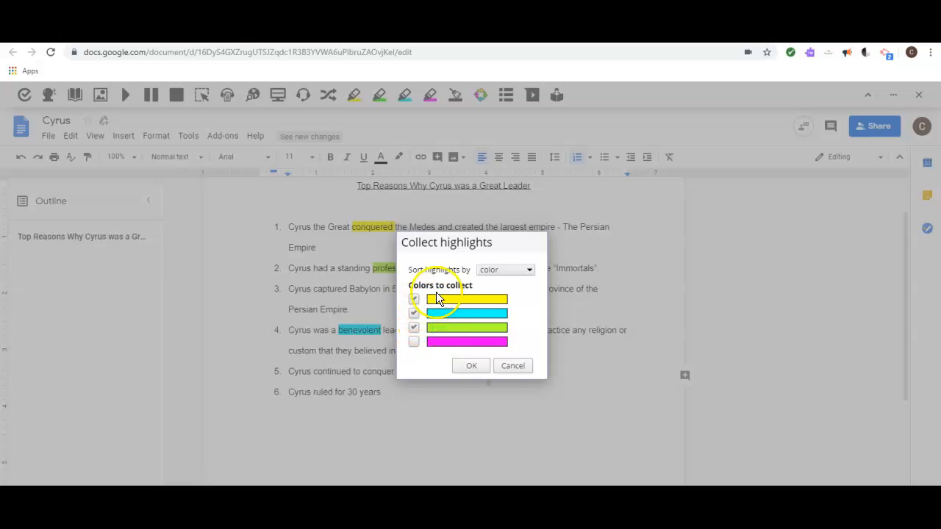
left_click(471, 366)
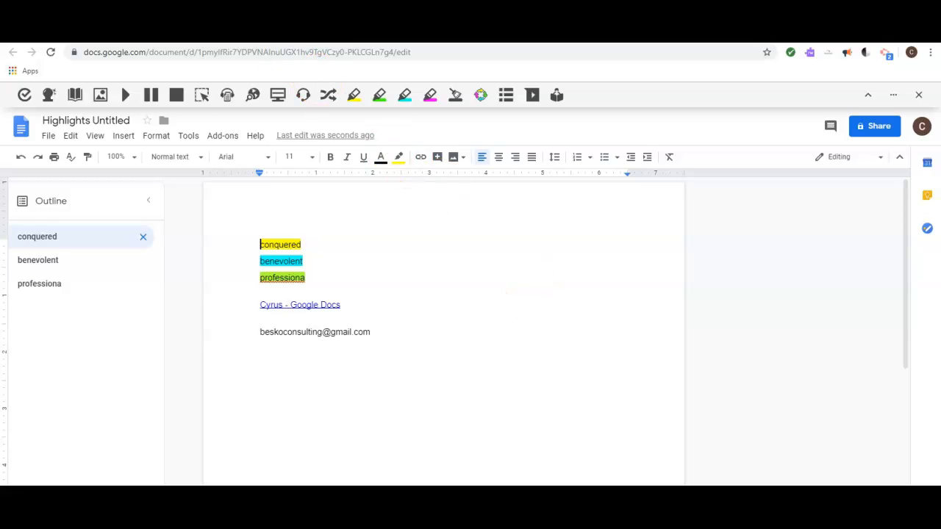
Step: Return to the Cyrus document and clear the highlights from "conquered" in item 1 through "benevolent" in item 4
left_click(232, 32)
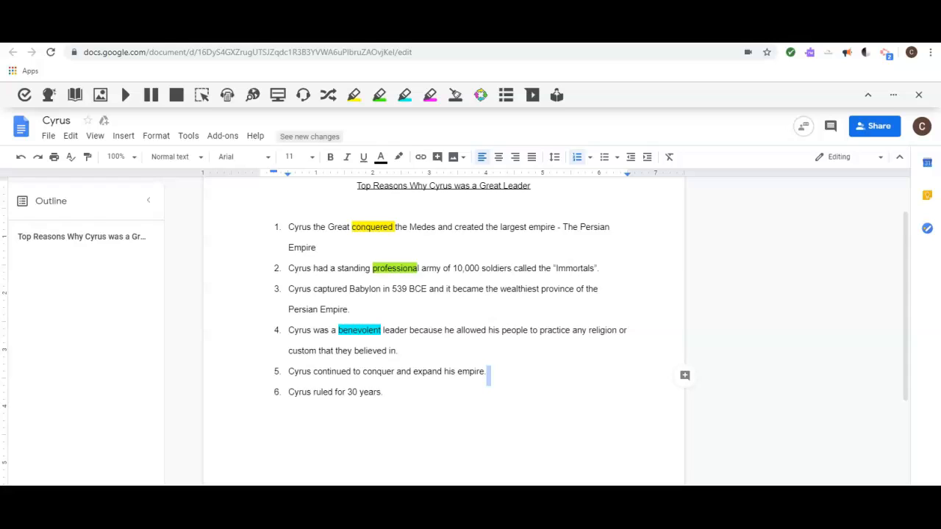
left_click(350, 228)
left_click_drag(350, 229, 382, 326)
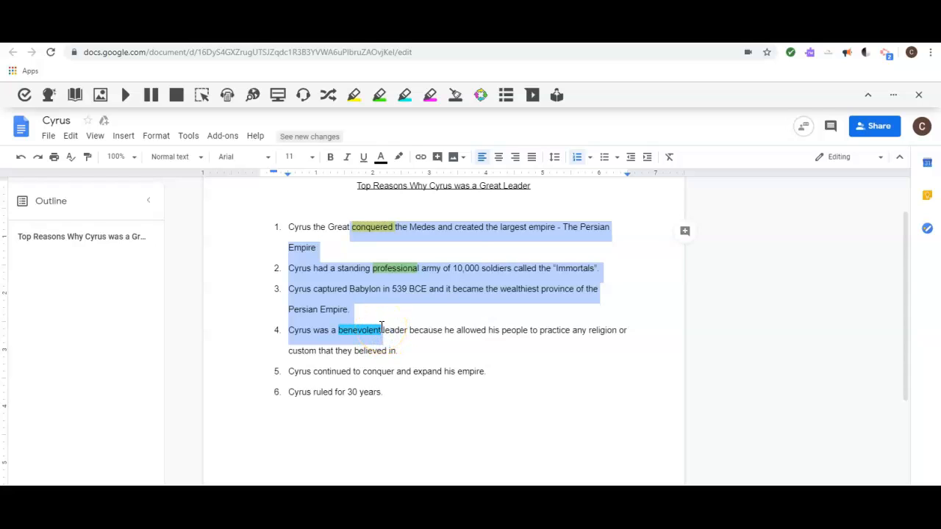
left_click(454, 101)
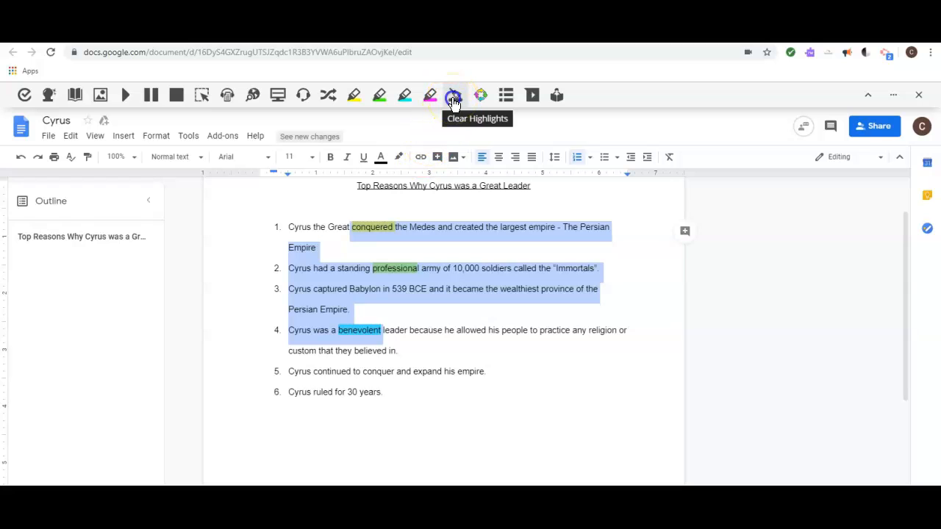
left_click(485, 331)
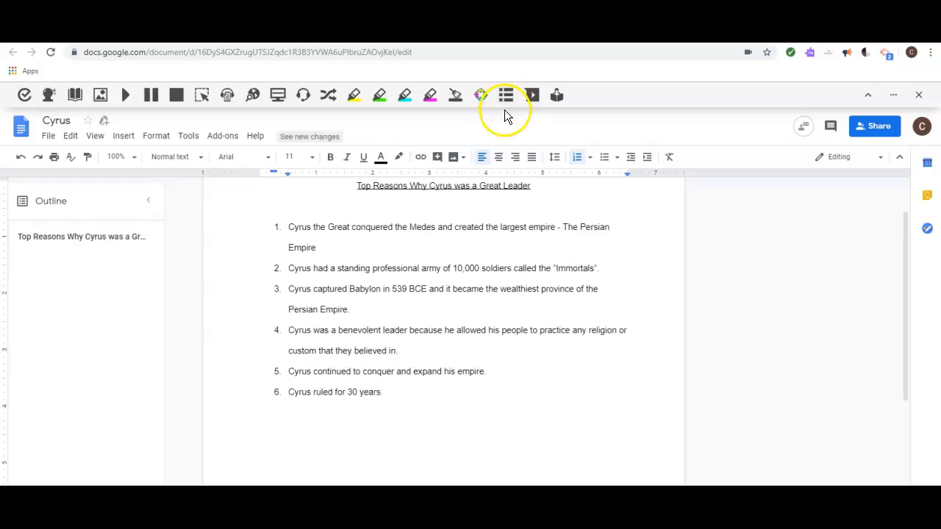
Step: Look up "conquered" from item 1 and "benevolent" from item 4 in the Dictionary, closing it when done
left_click_drag(352, 228, 392, 226)
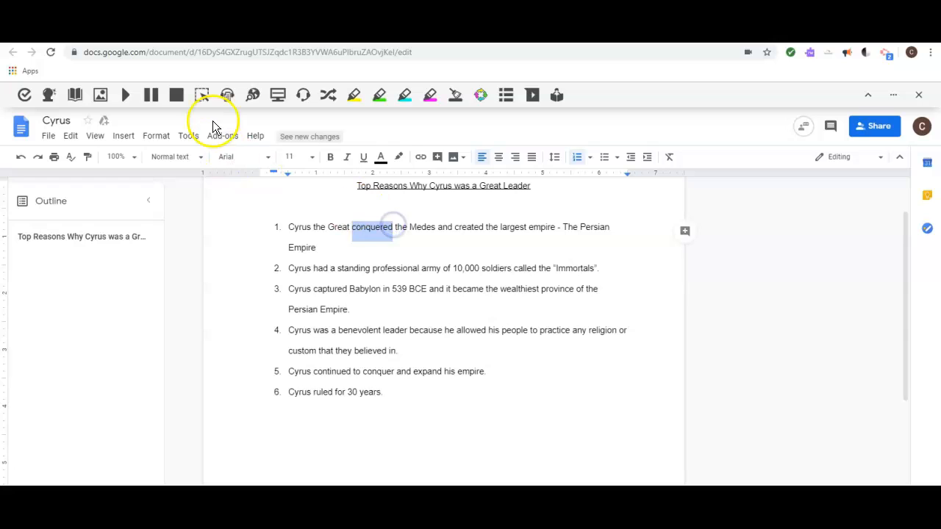
left_click(74, 99)
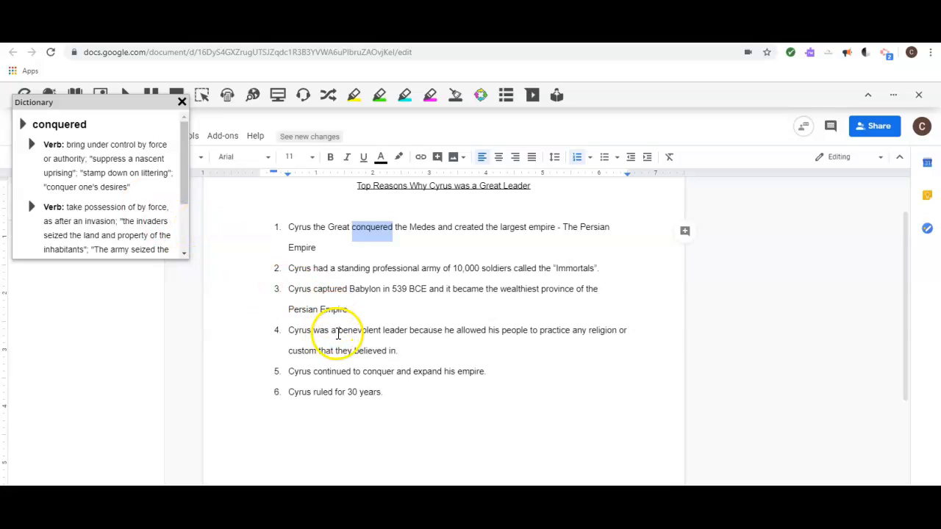
left_click_drag(338, 330, 384, 329)
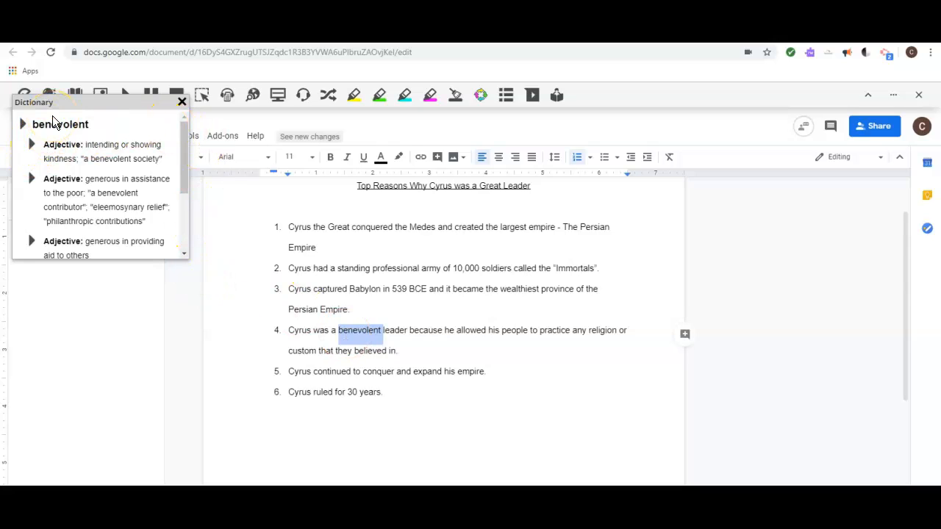
left_click(182, 102)
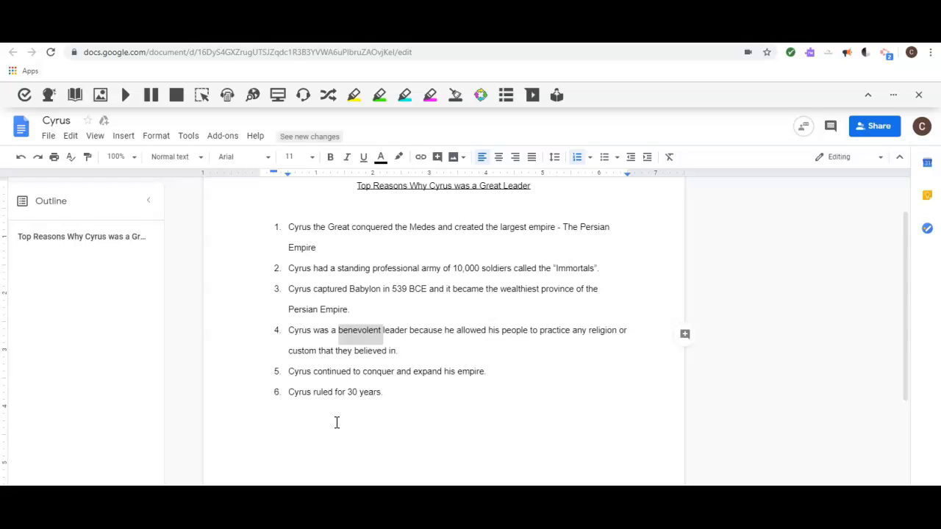
left_click(387, 393)
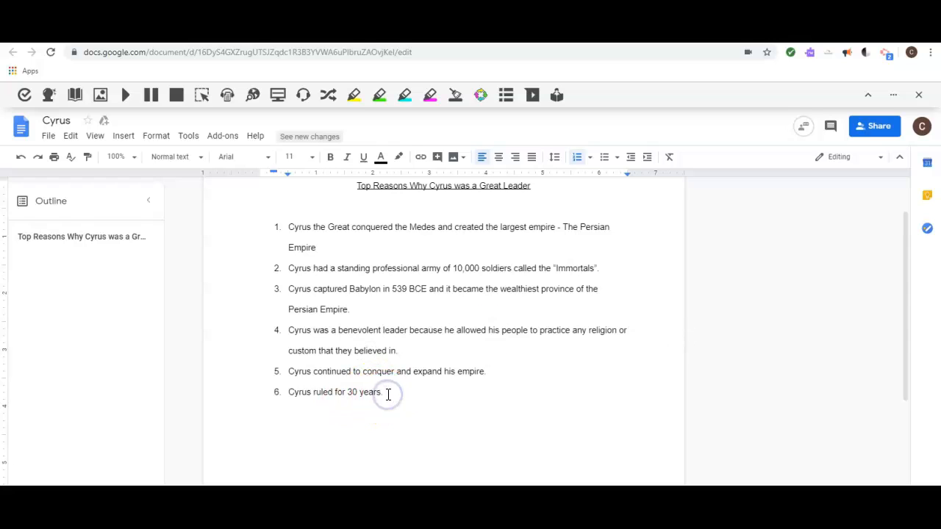
Step: Set the Read&Write speech speed to 45 and look through the list of available voices without changing the voice
left_click(893, 99)
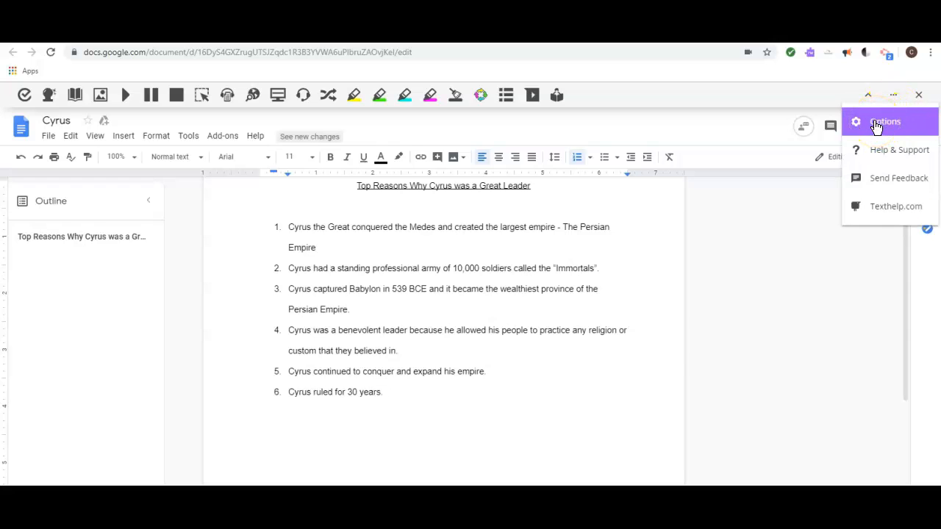
left_click(875, 126)
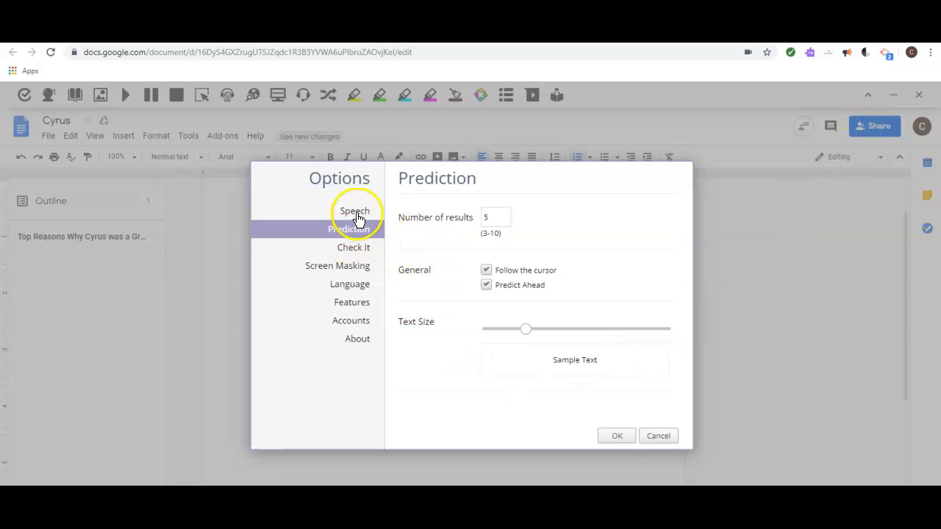
left_click(359, 215)
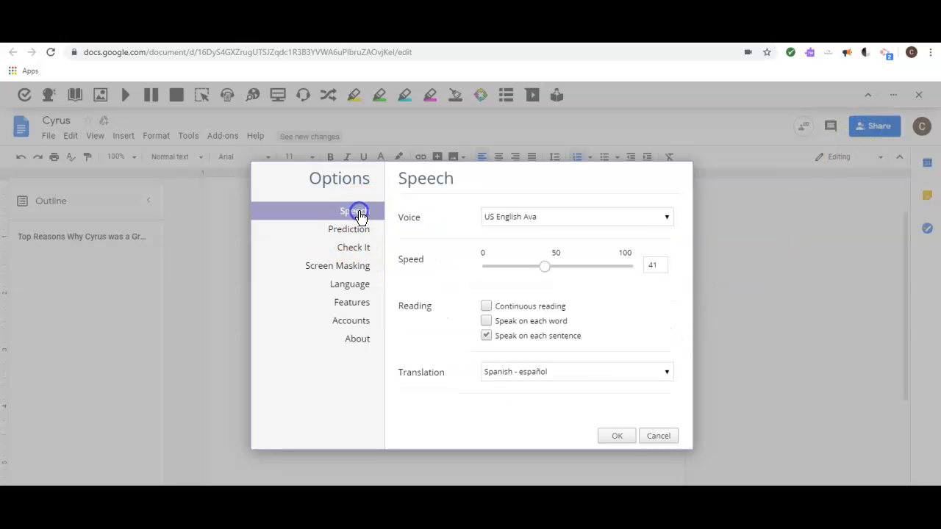
left_click(547, 268)
left_click_drag(547, 269, 552, 275)
left_click(496, 336)
left_click(622, 219)
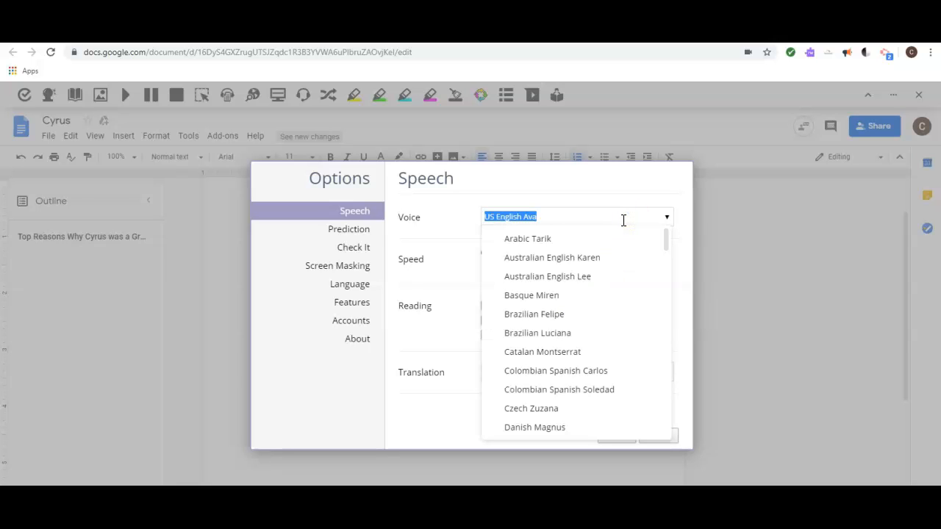
left_click(624, 219)
Step: Switch Predict Ahead and Follow the cursor off and back on in the Prediction options and save the settings
left_click(349, 232)
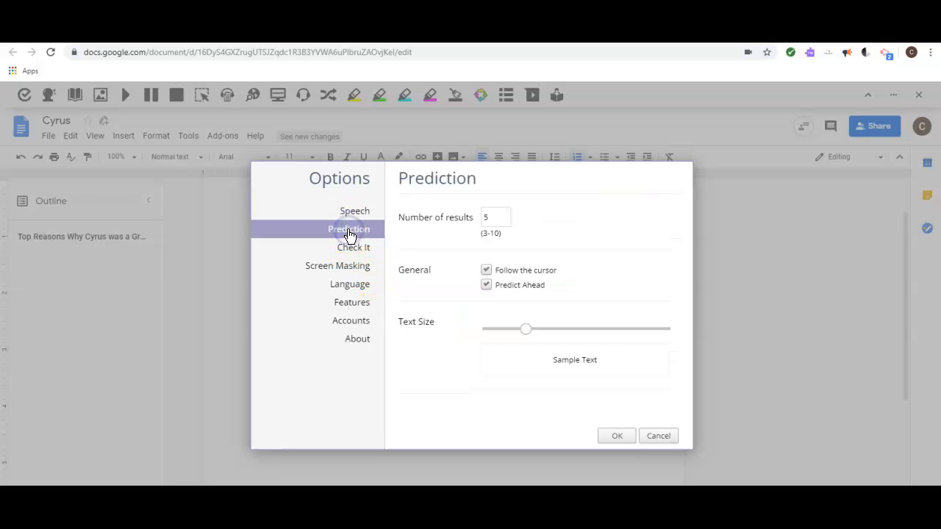
left_click(487, 285)
left_click(486, 271)
left_click(486, 285)
left_click(486, 271)
left_click(500, 213)
left_click(618, 436)
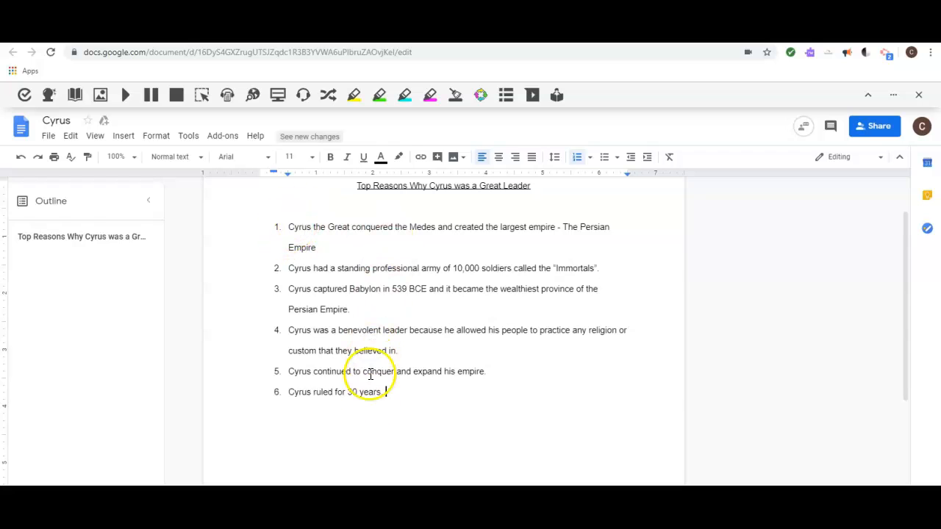
Step: Have item 1 read aloud from its beginning, restarting the playback once from the start of the sentence
left_click(289, 228)
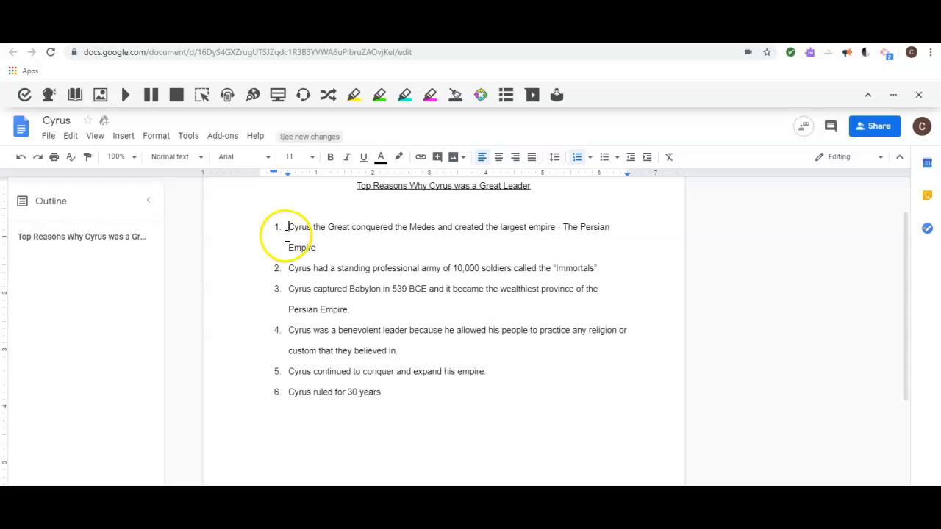
left_click(125, 96)
left_click(290, 229)
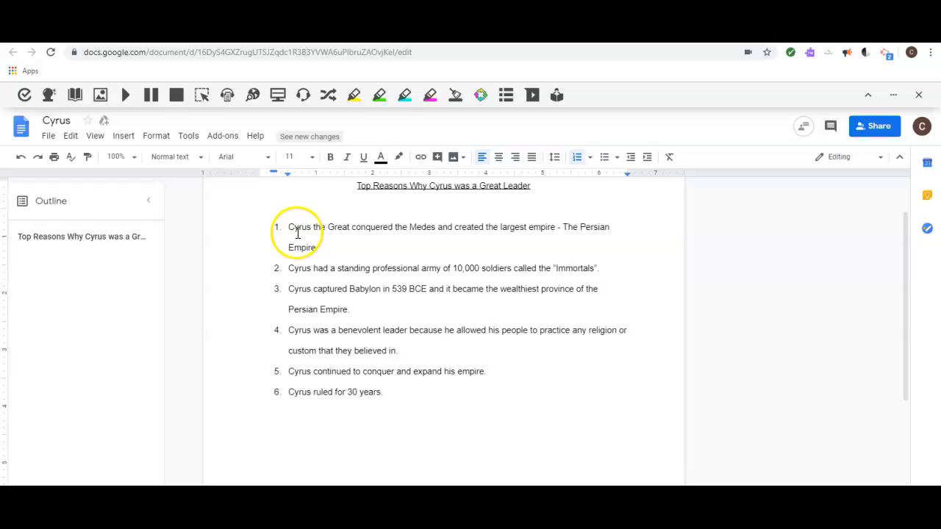
left_click(125, 100)
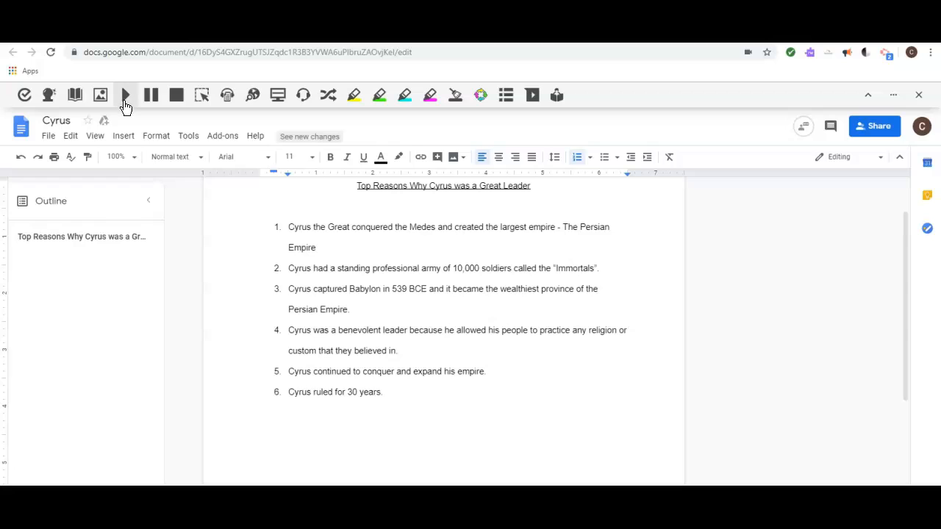
Step: Have item 2 read aloud from its beginning and stop the playback
left_click(288, 268)
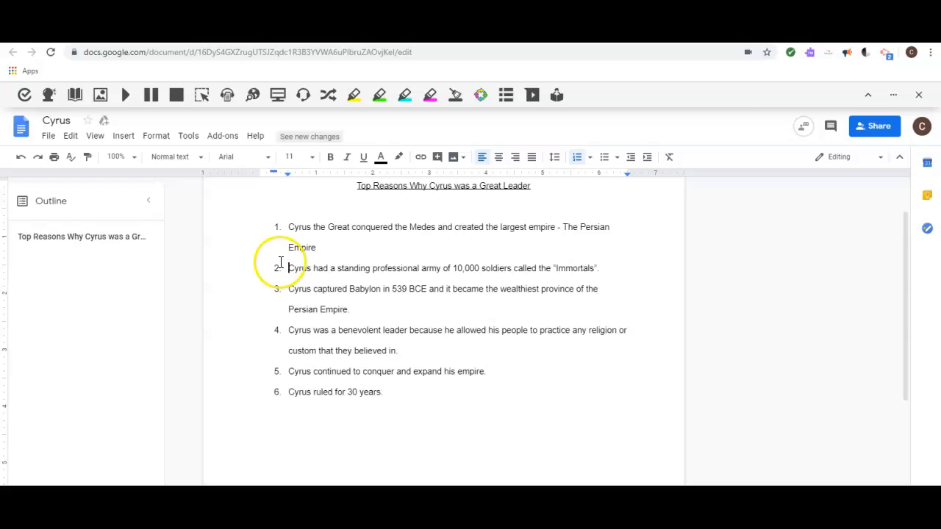
left_click(123, 103)
left_click(176, 97)
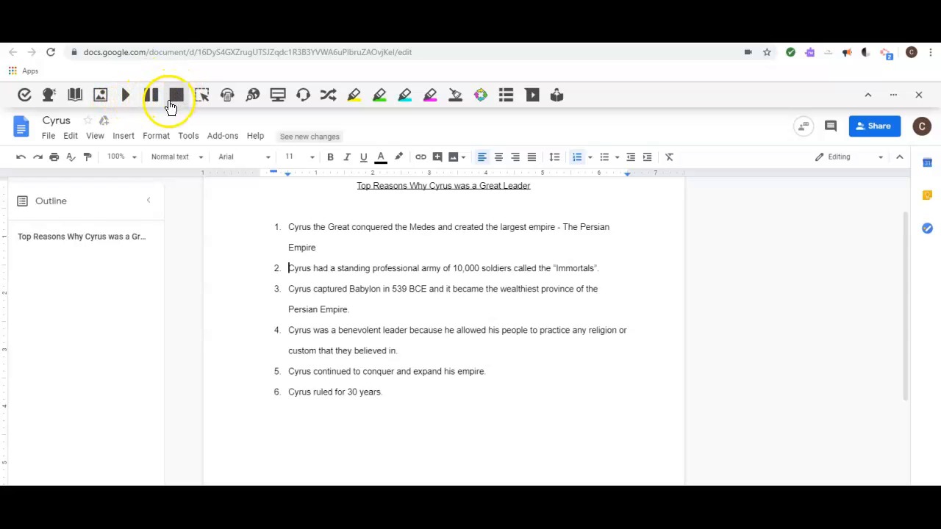
left_click(294, 278)
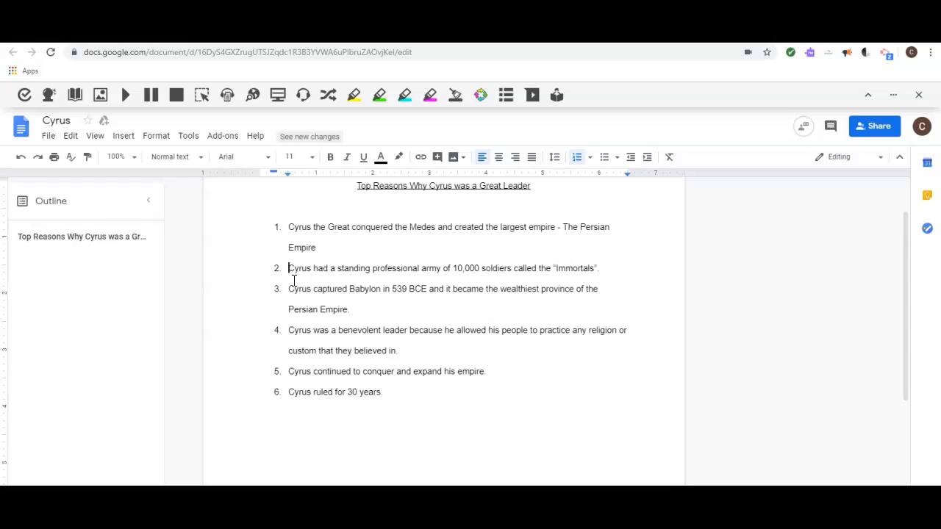
Step: Set the Read&Write speech speed to 42 and save the options
left_click(893, 97)
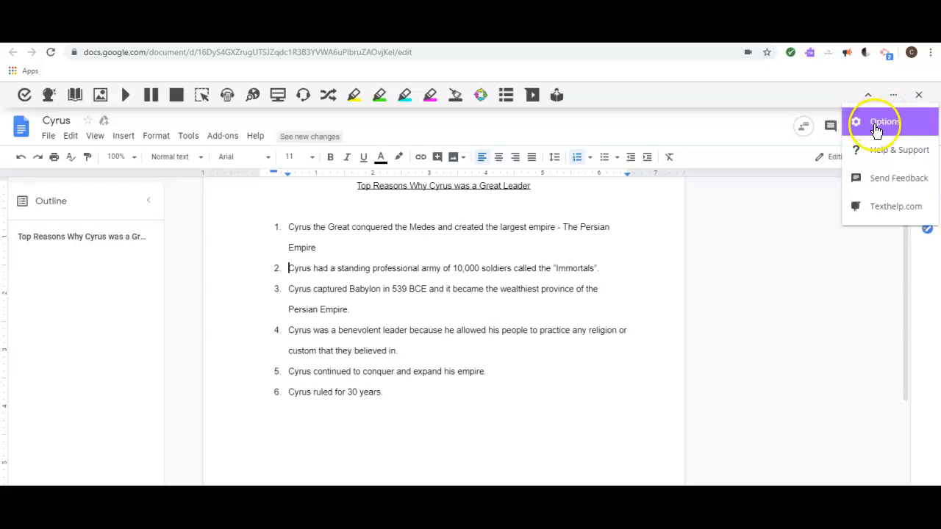
left_click(877, 126)
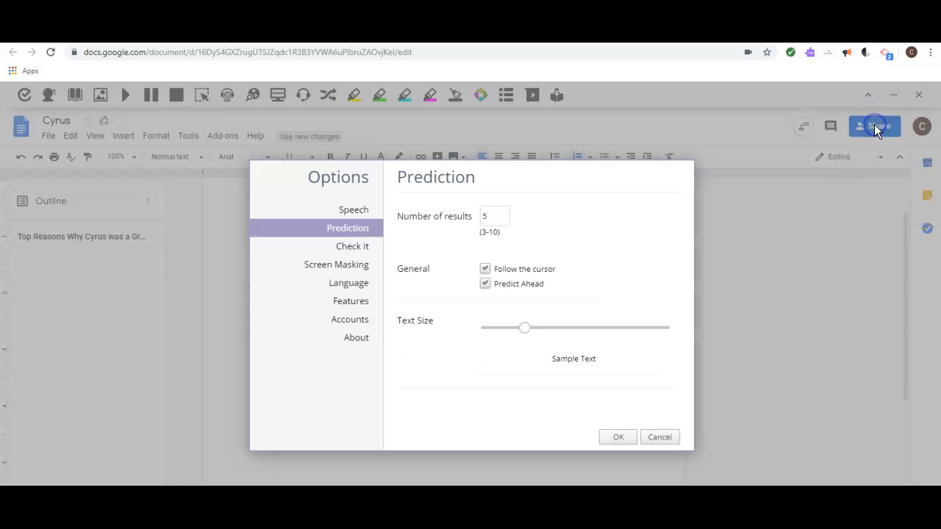
left_click(356, 210)
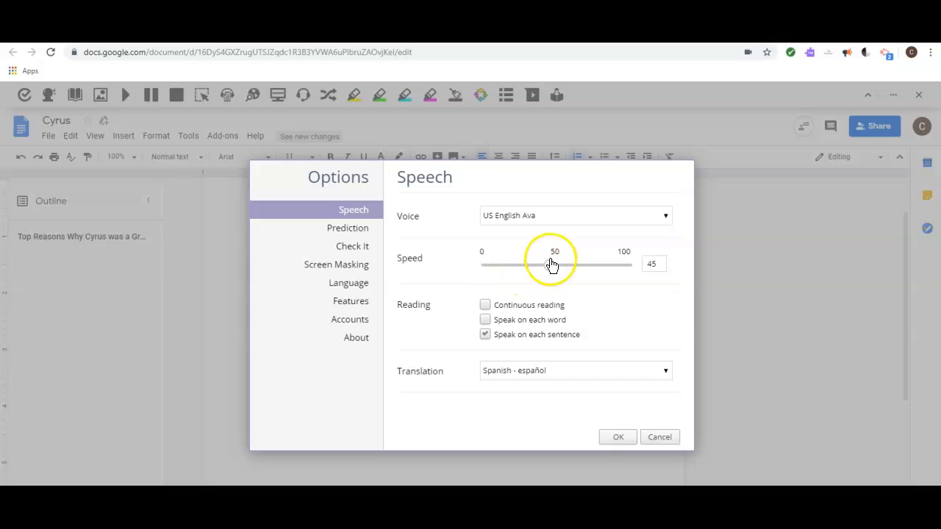
mouse_move(547, 270)
left_mouse_down()
mouse_move(566, 267)
mouse_move(546, 271)
left_mouse_up()
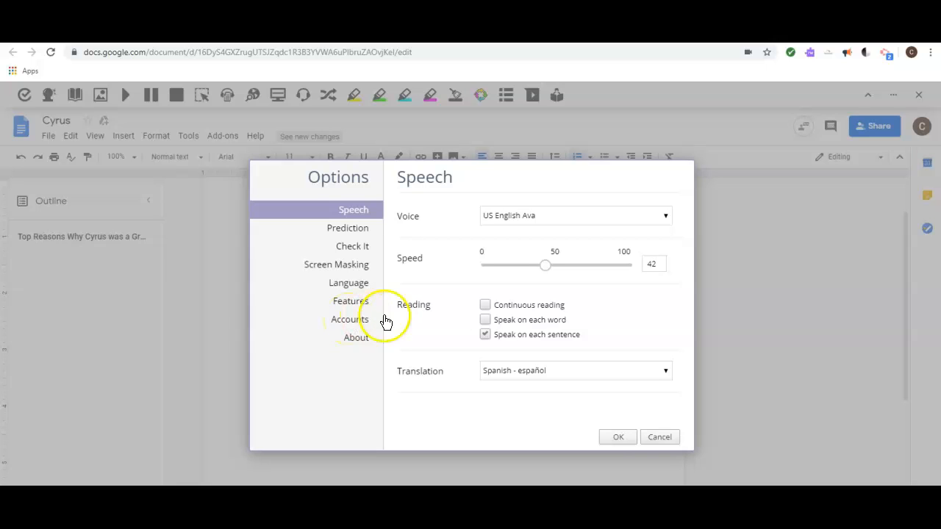
left_click(618, 439)
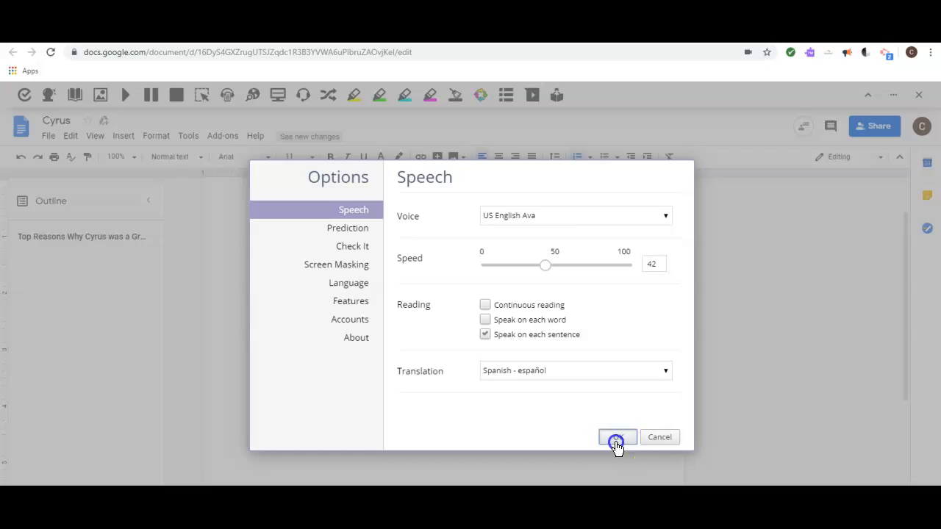